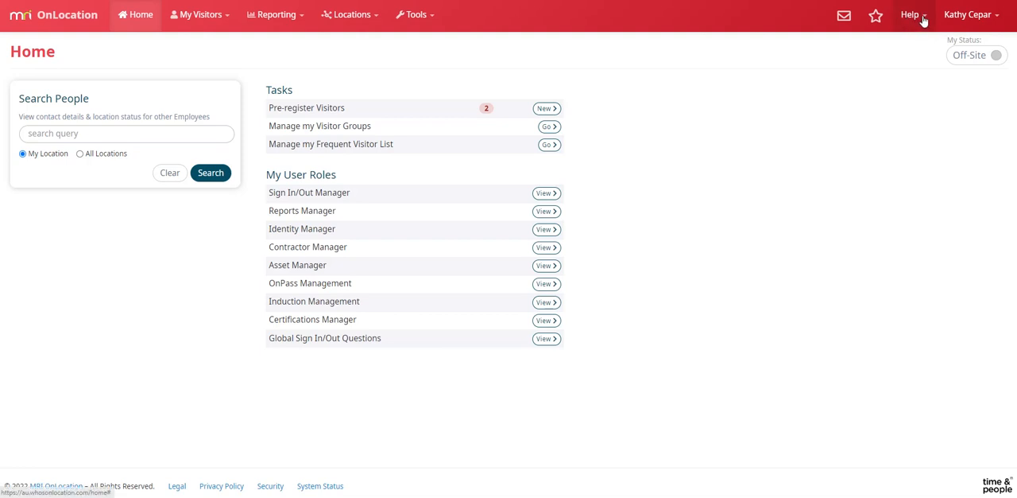
Search the Help Center for "user roles" and read through the role descriptions in the "Employee user roles explained" article
{"action": "left_click", "coordinate": [925, 22]}
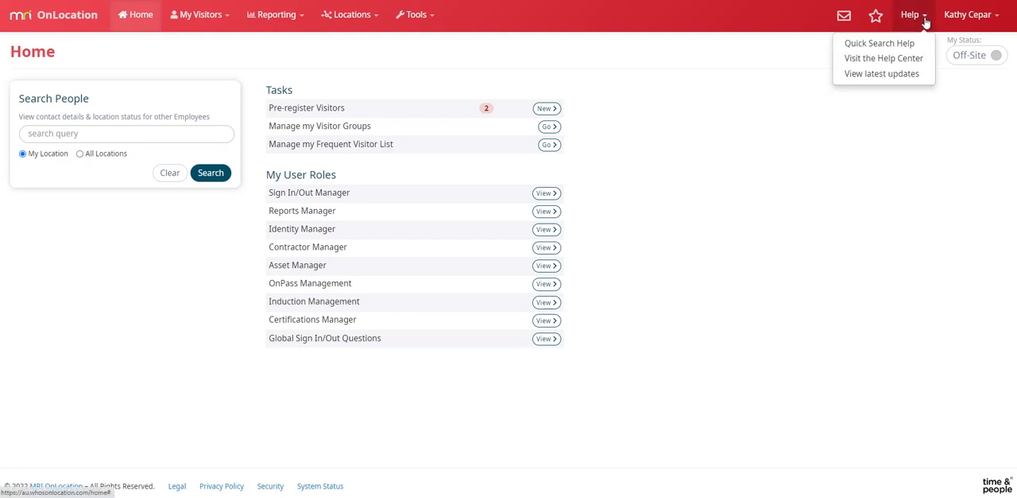
{"action": "left_click", "coordinate": [897, 62]}
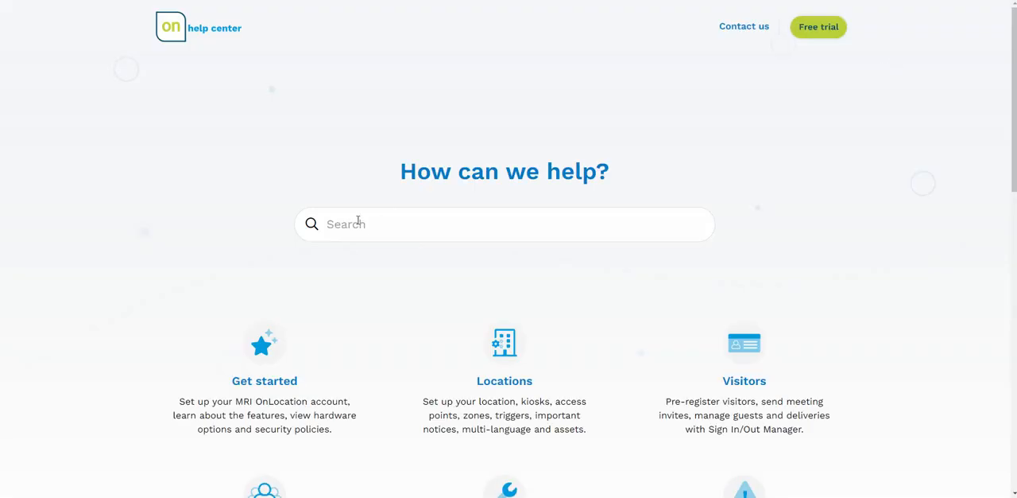
{"action": "left_click", "coordinate": [358, 224]}
{"action": "type", "text": "user roles"}
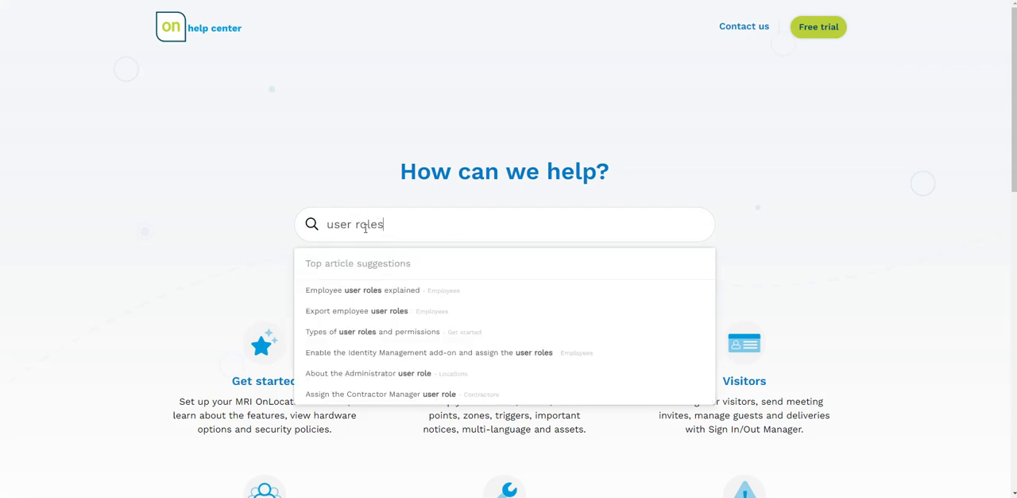
{"action": "left_click", "coordinate": [350, 295]}
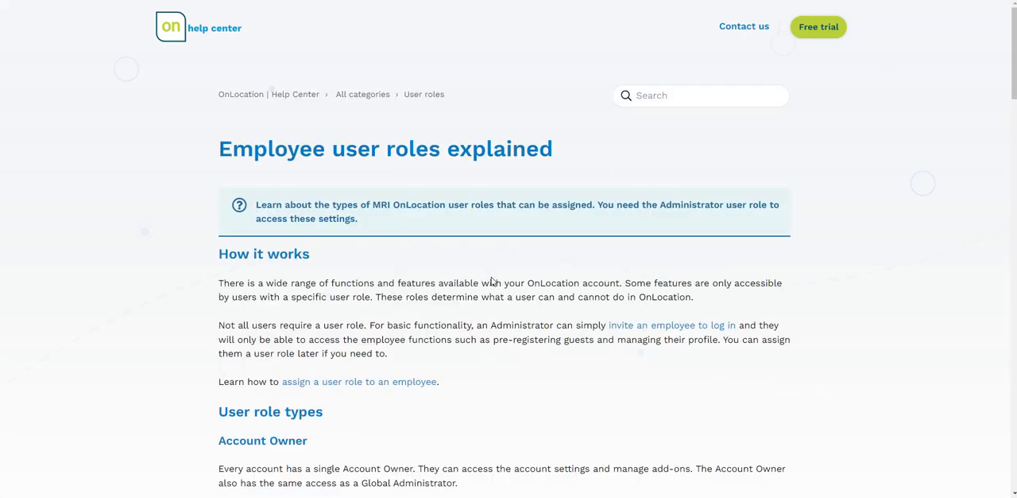
{"action": "scroll", "coordinate": [493, 282], "scroll_direction": "down", "scroll_amount": 3}
{"action": "scroll", "coordinate": [324, 302], "scroll_direction": "down", "scroll_amount": 3}
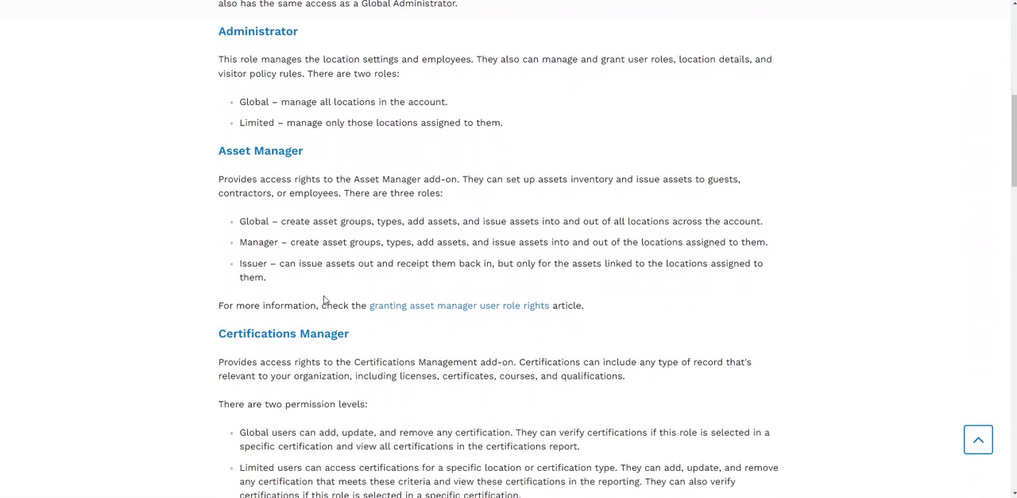
{"action": "scroll", "coordinate": [342, 293], "scroll_direction": "down", "scroll_amount": 4}
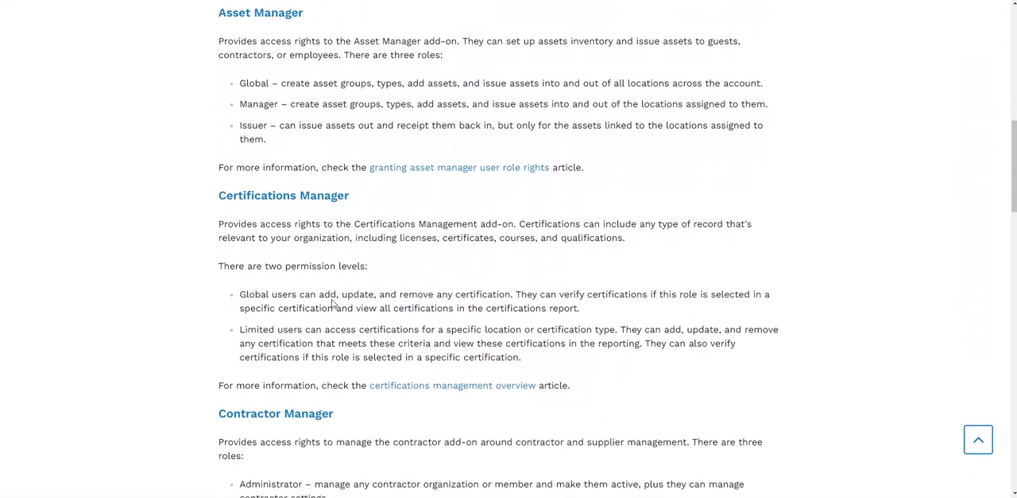
{"action": "scroll", "coordinate": [335, 301], "scroll_direction": "down", "scroll_amount": 3}
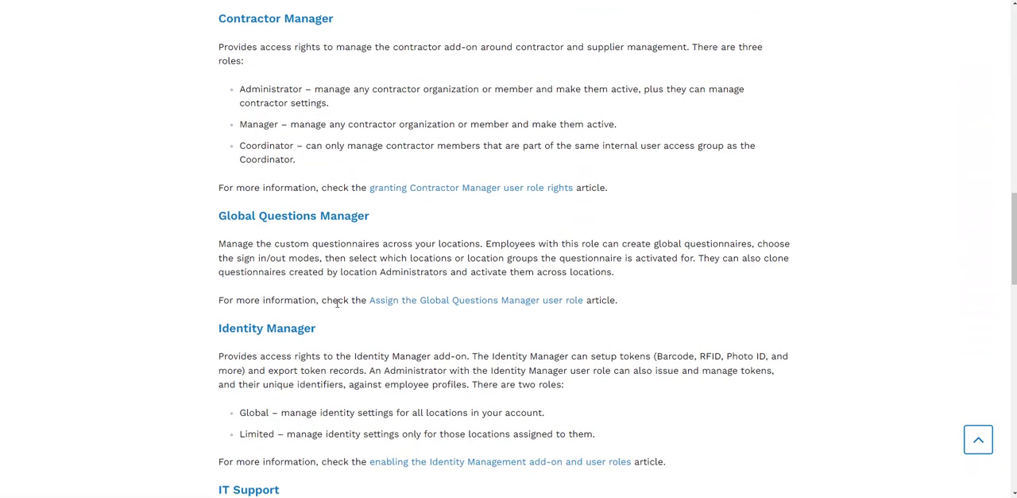
{"action": "scroll", "coordinate": [337, 303], "scroll_direction": "up", "scroll_amount": 10}
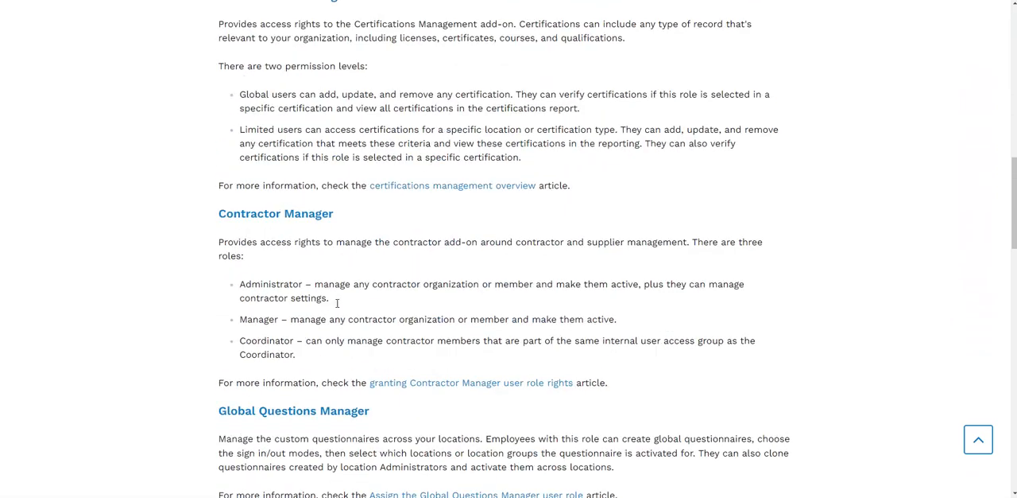
{"action": "scroll", "coordinate": [337, 303], "scroll_direction": "up", "scroll_amount": 3}
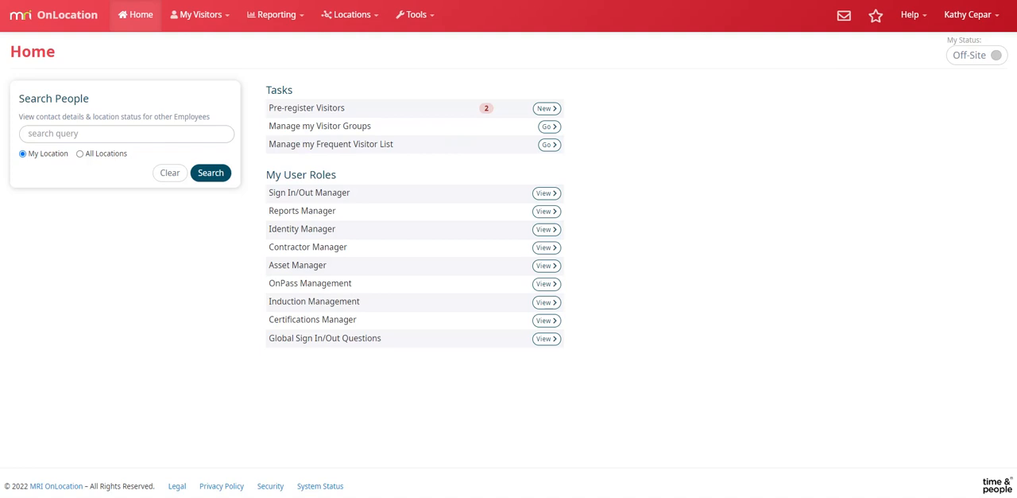
Go to the user role assignment page of OnLocation and search for the employee by first name
{"action": "left_click", "coordinate": [432, 22]}
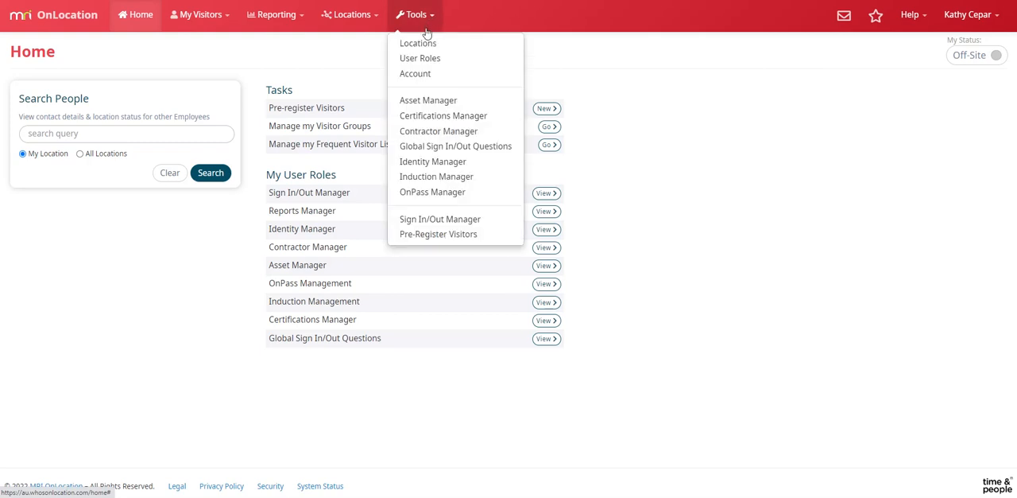
{"action": "left_click", "coordinate": [429, 62]}
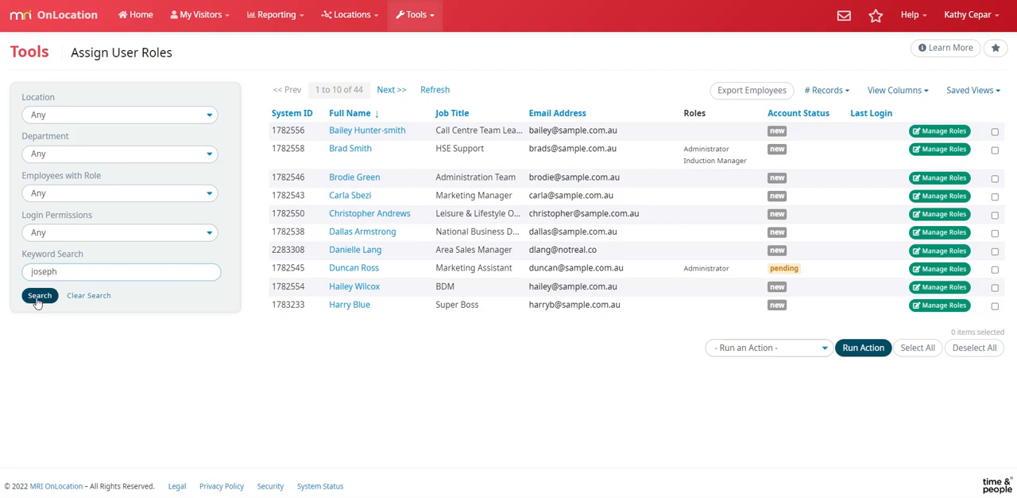
{"action": "left_click", "coordinate": [40, 295]}
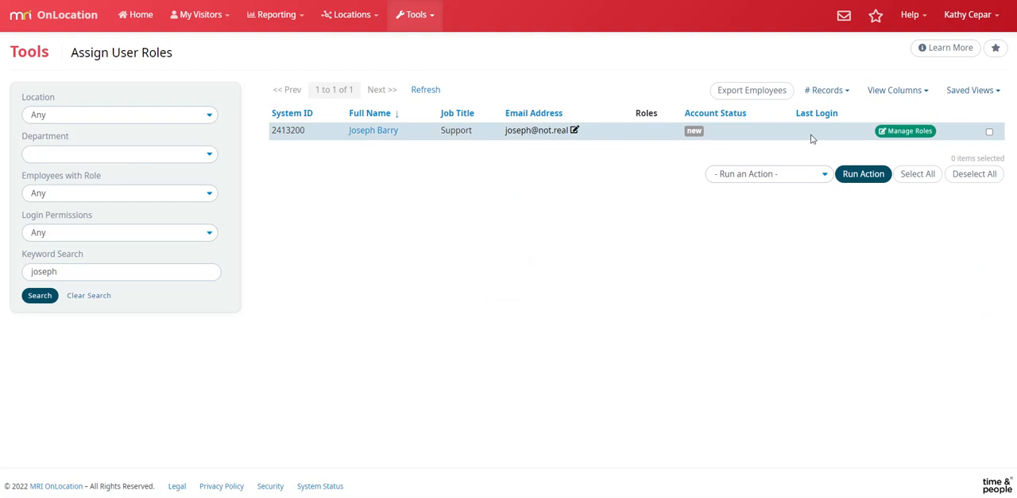
For the found employee, select the Administrator role limited to Suite One and the Contractor Manager role at Manager level
{"action": "left_click", "coordinate": [914, 132]}
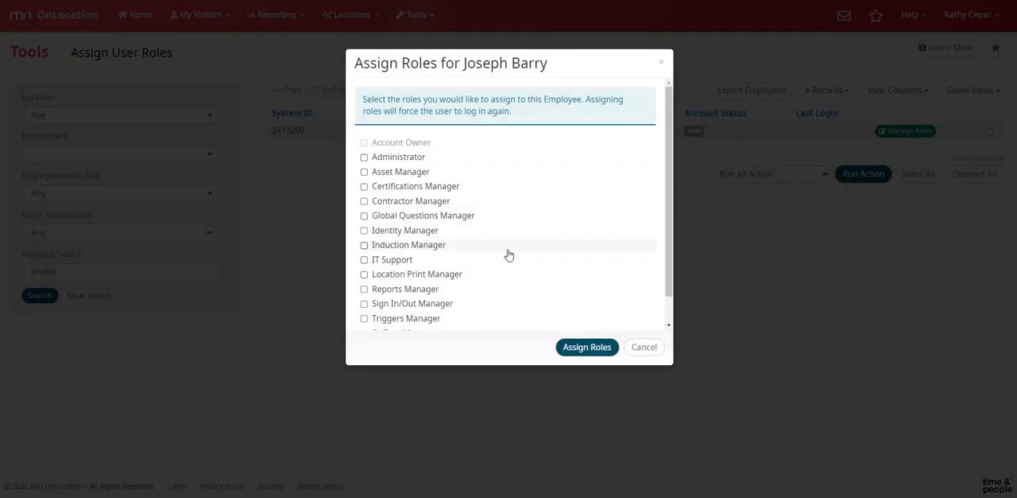
{"action": "scroll", "coordinate": [508, 254], "scroll_direction": "down", "scroll_amount": 2}
{"action": "scroll", "coordinate": [508, 255], "scroll_direction": "up", "scroll_amount": 2}
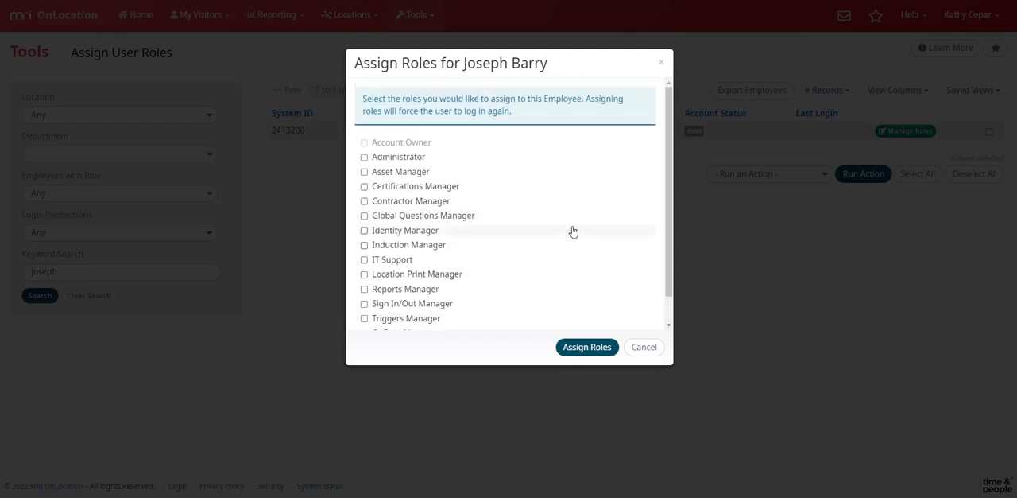
{"action": "left_click", "coordinate": [364, 157]}
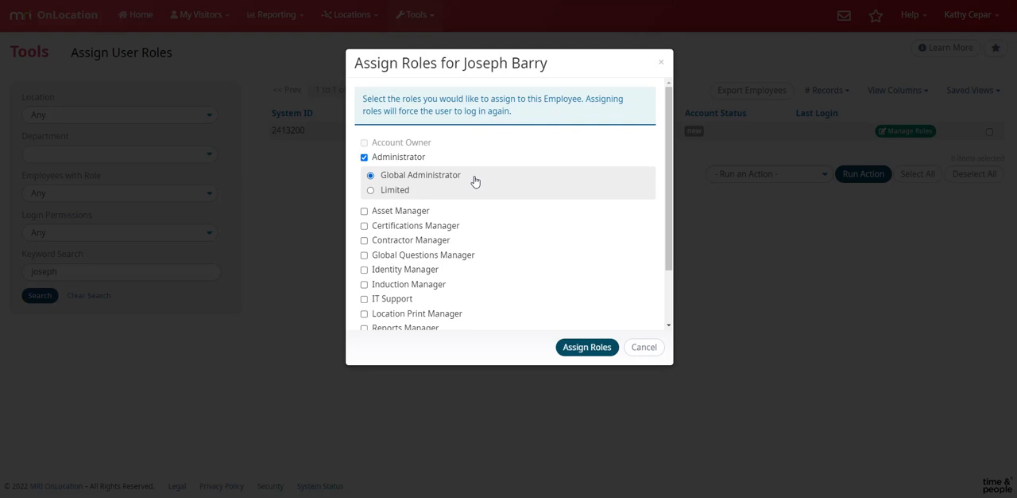
{"action": "left_click", "coordinate": [371, 191]}
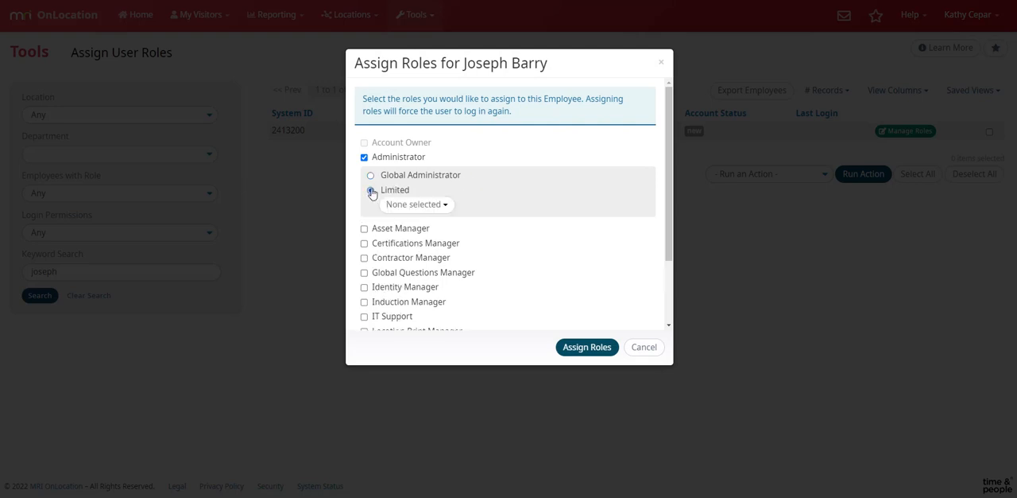
{"action": "left_click", "coordinate": [446, 205]}
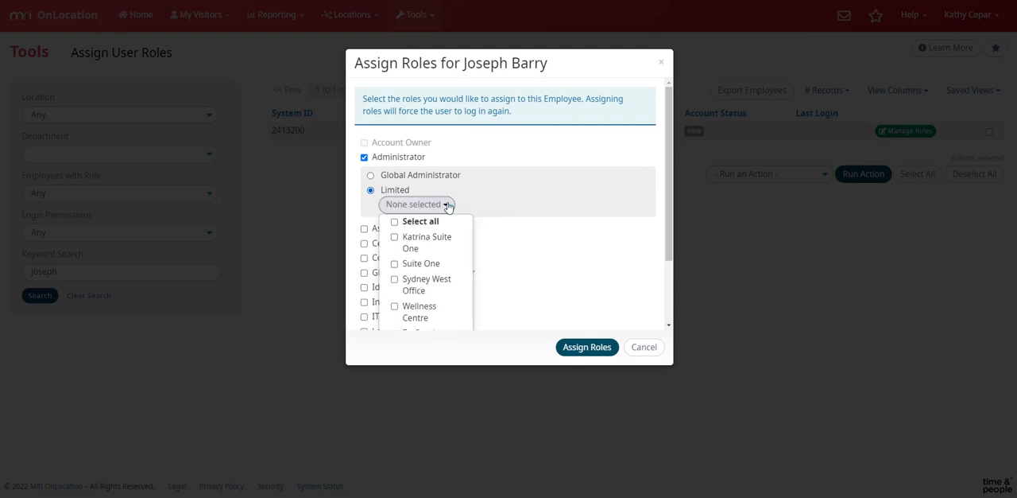
{"action": "scroll", "coordinate": [458, 236], "scroll_direction": "down", "scroll_amount": 2}
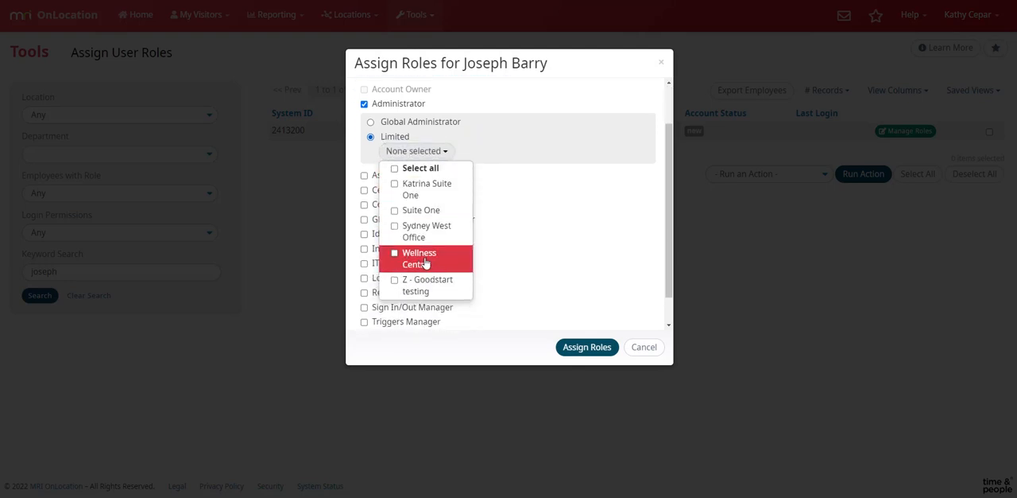
{"action": "left_click", "coordinate": [395, 213]}
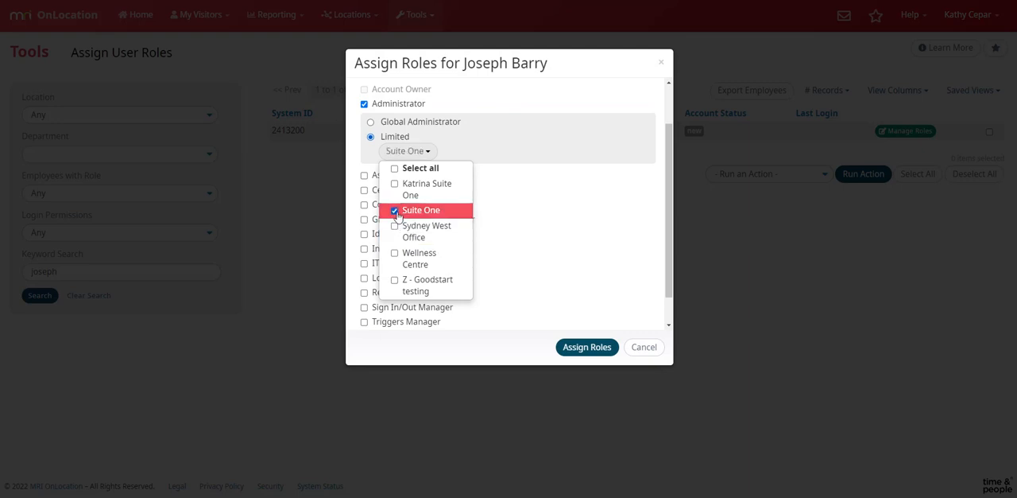
{"action": "left_click", "coordinate": [612, 180]}
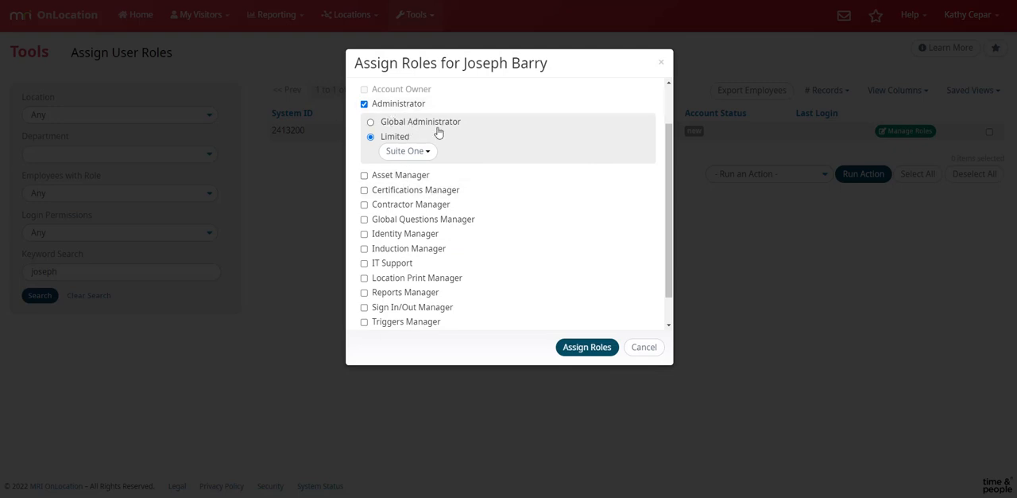
{"action": "left_click", "coordinate": [364, 205]}
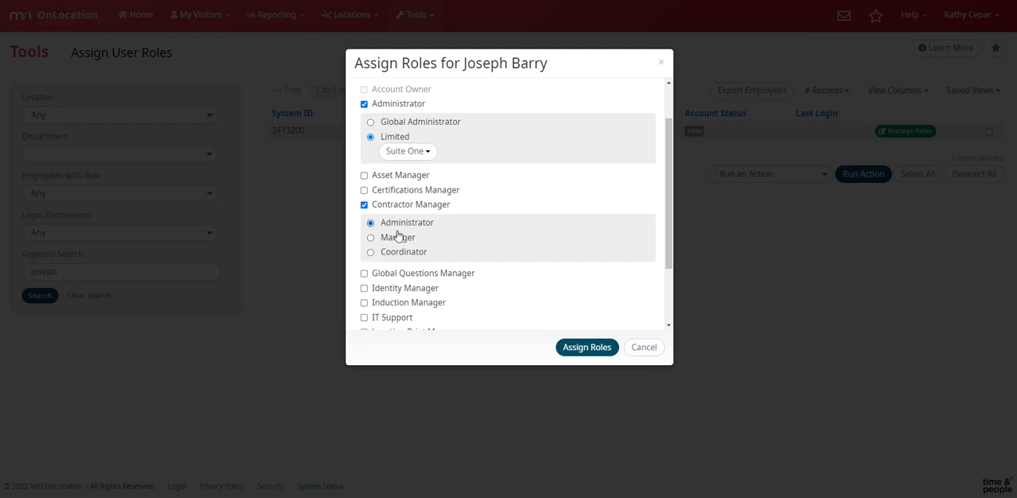
{"action": "left_click", "coordinate": [370, 237]}
Select the Reports Manager role limited to Suite One and assign the chosen roles to the employee
{"action": "scroll", "coordinate": [578, 240], "scroll_direction": "down", "scroll_amount": 2}
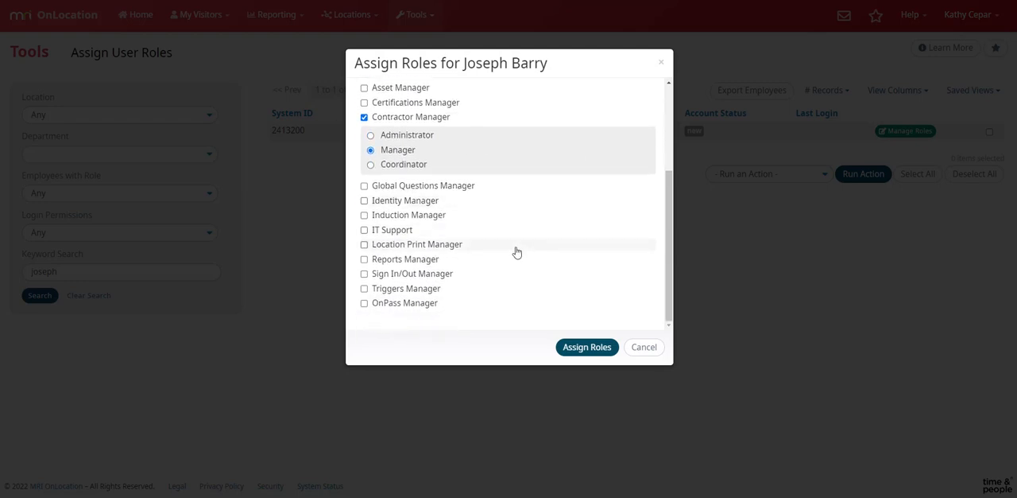
{"action": "left_click", "coordinate": [364, 259]}
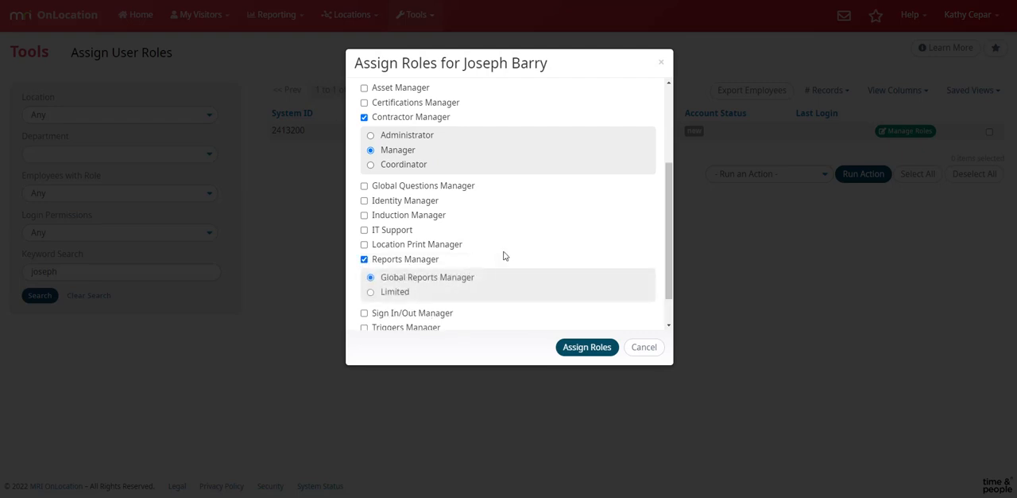
{"action": "scroll", "coordinate": [415, 276], "scroll_direction": "down", "scroll_amount": 1}
{"action": "left_click", "coordinate": [397, 254]}
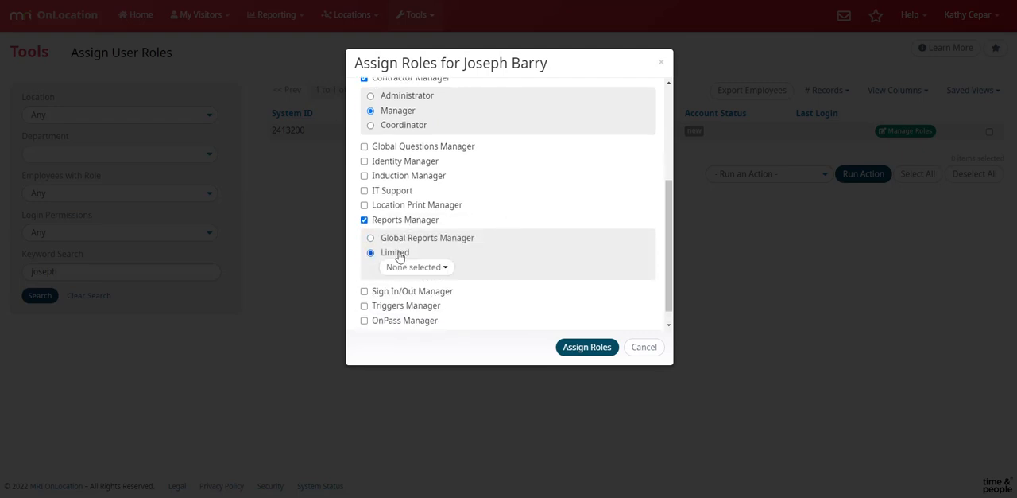
{"action": "left_click", "coordinate": [438, 268]}
{"action": "scroll", "coordinate": [433, 269], "scroll_direction": "down", "scroll_amount": 1}
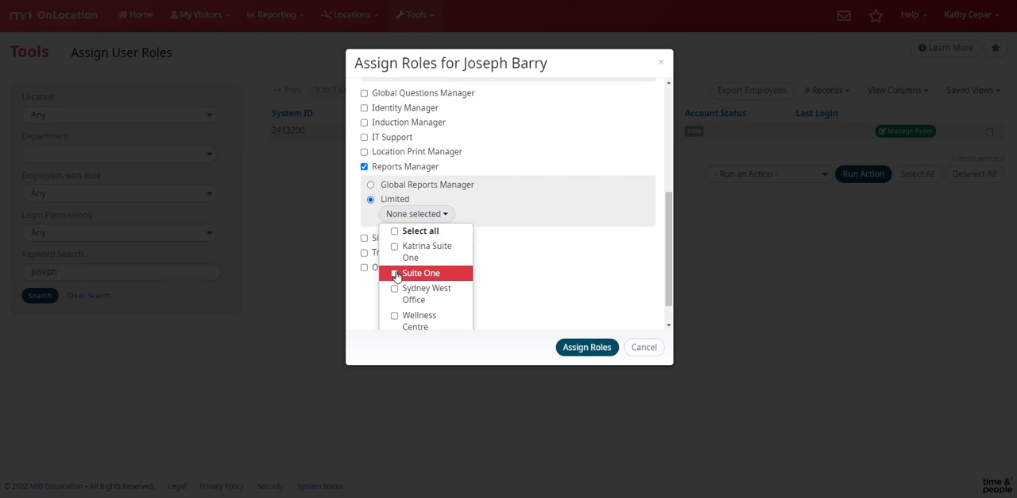
{"action": "left_click", "coordinate": [396, 274]}
{"action": "left_click", "coordinate": [550, 266]}
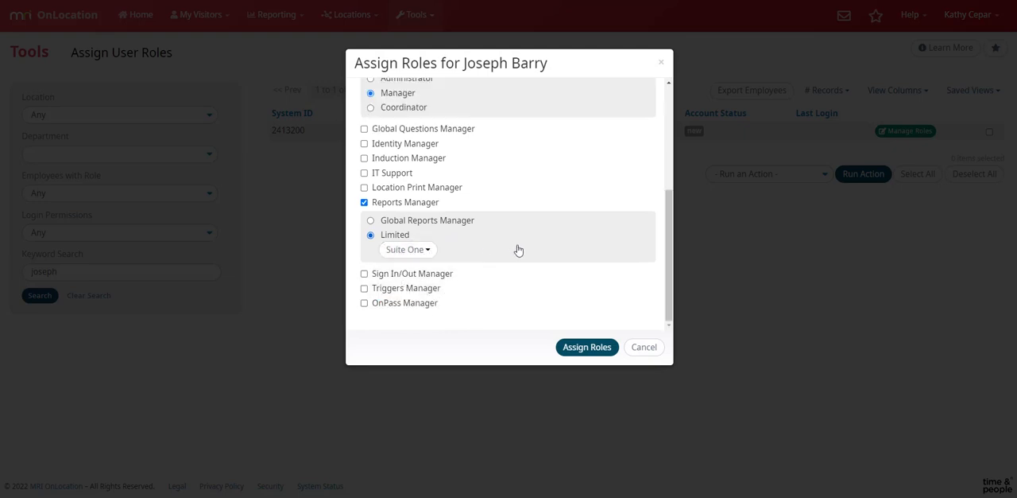
{"action": "scroll", "coordinate": [530, 240], "scroll_direction": "up", "scroll_amount": 5}
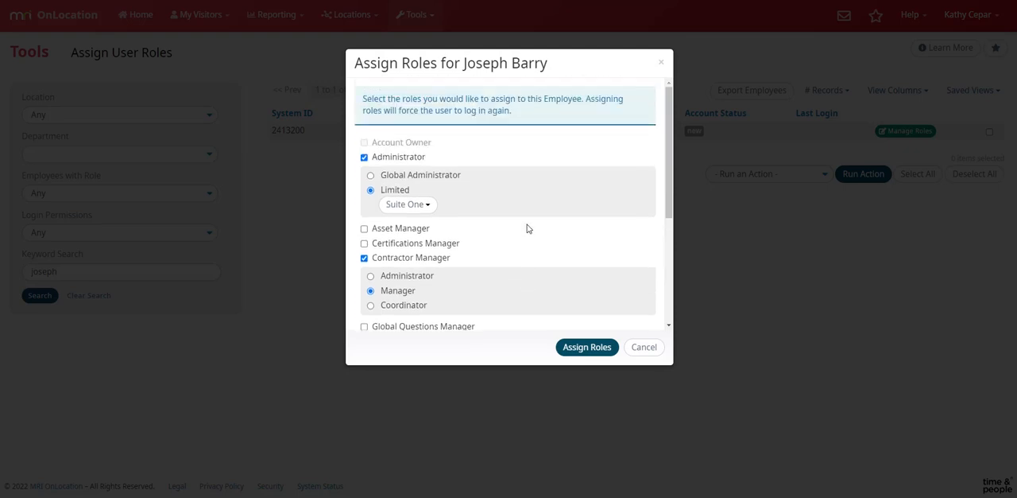
{"action": "left_click", "coordinate": [584, 347]}
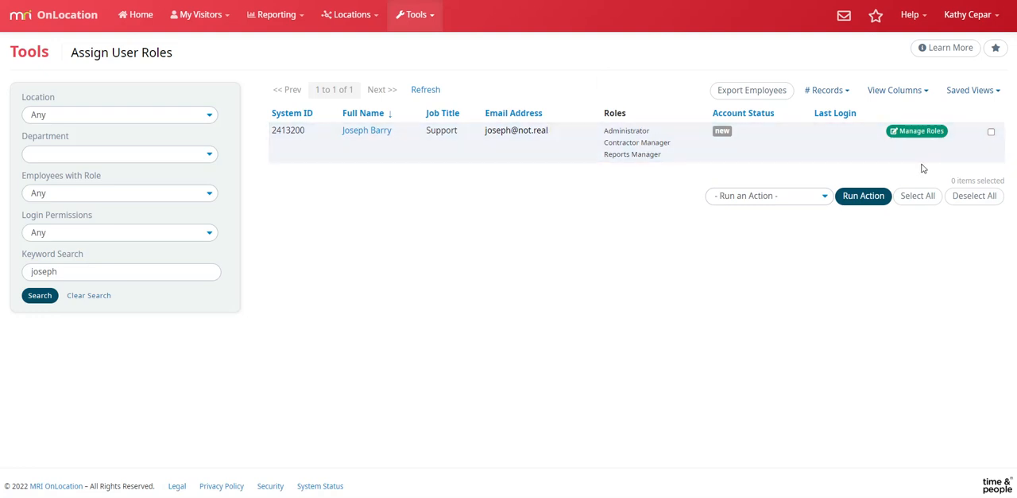
Run the Send Login Permission Email action for the employee and check the explanation of their account status
{"action": "left_click", "coordinate": [992, 134]}
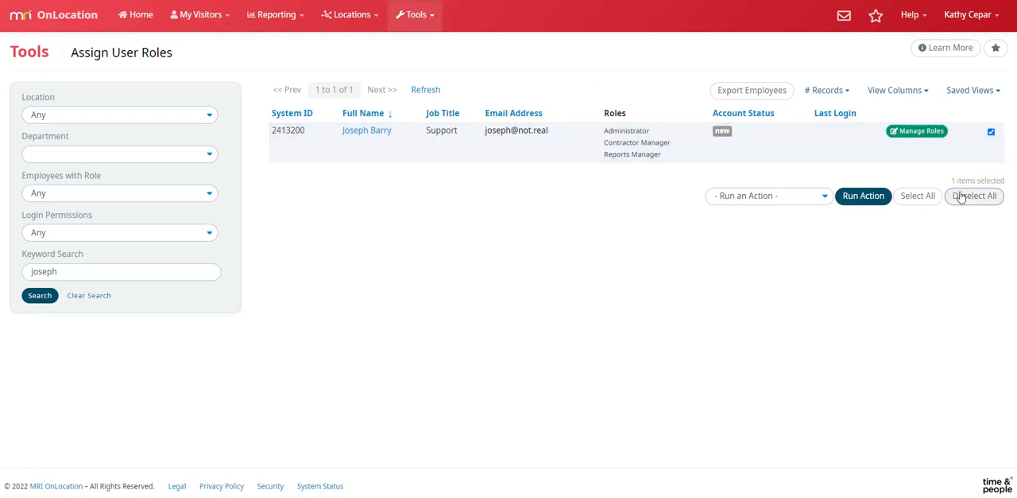
{"action": "left_click", "coordinate": [826, 201]}
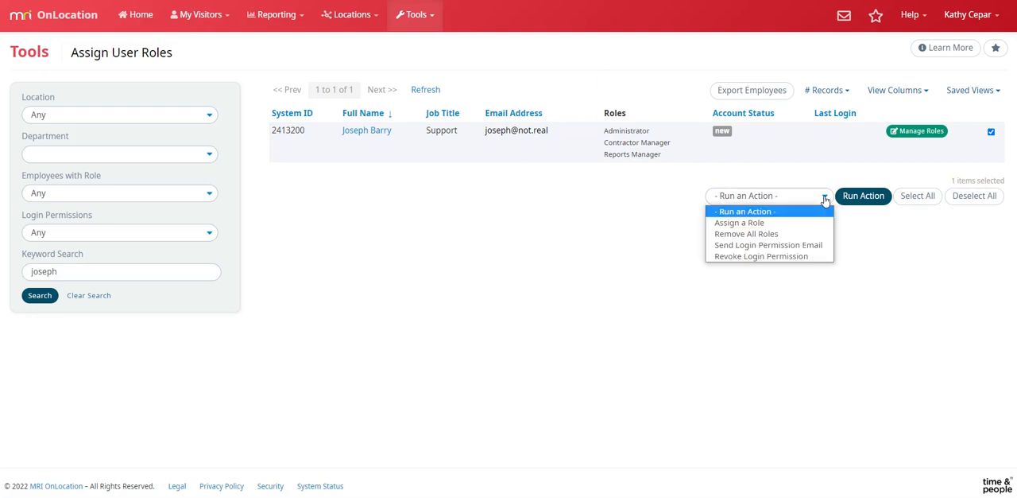
{"action": "left_click", "coordinate": [757, 246]}
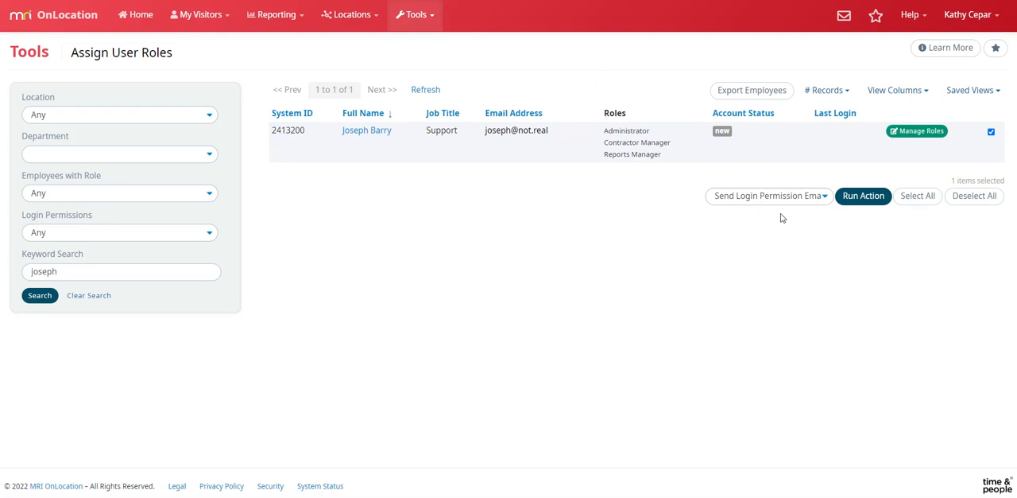
{"action": "left_click", "coordinate": [864, 202]}
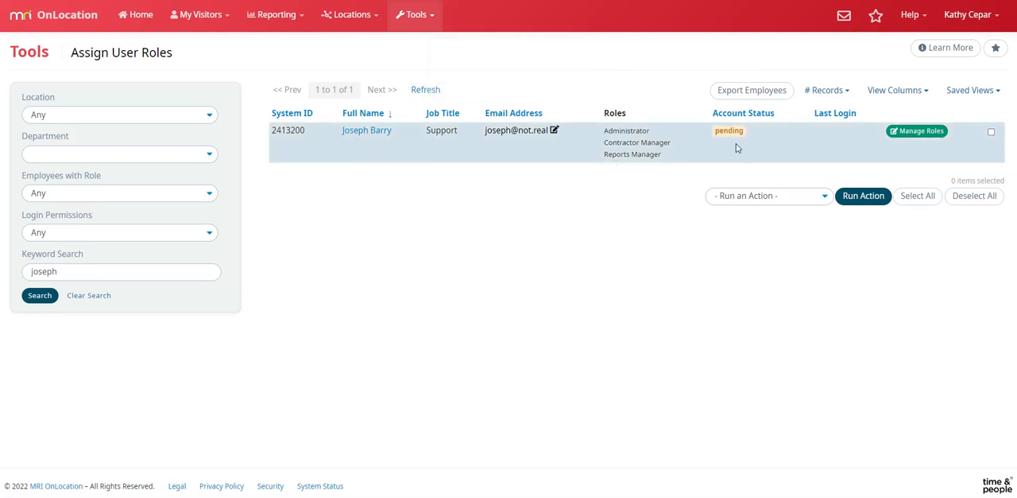
{"action": "mouse_move", "coordinate": [733, 139]}
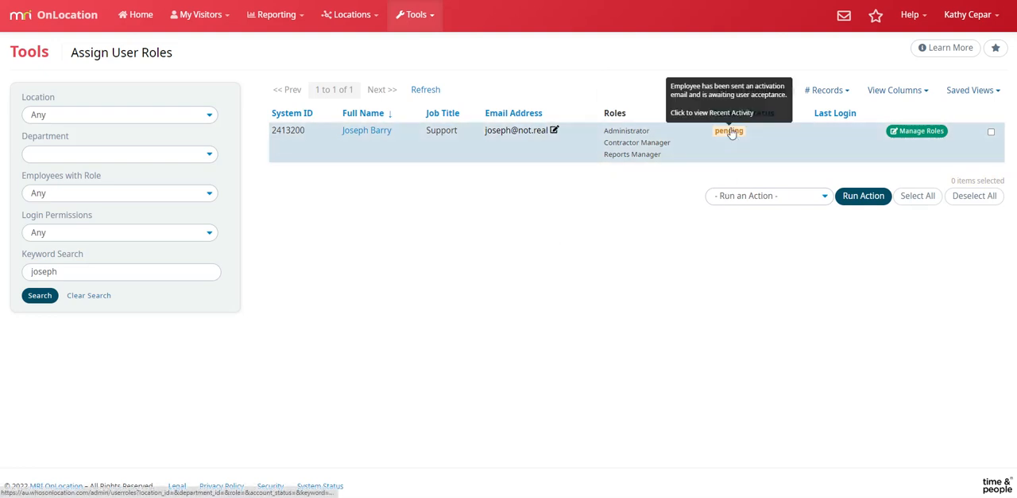
Clear the employee search and set the list to show 100 records
{"action": "left_click", "coordinate": [87, 296]}
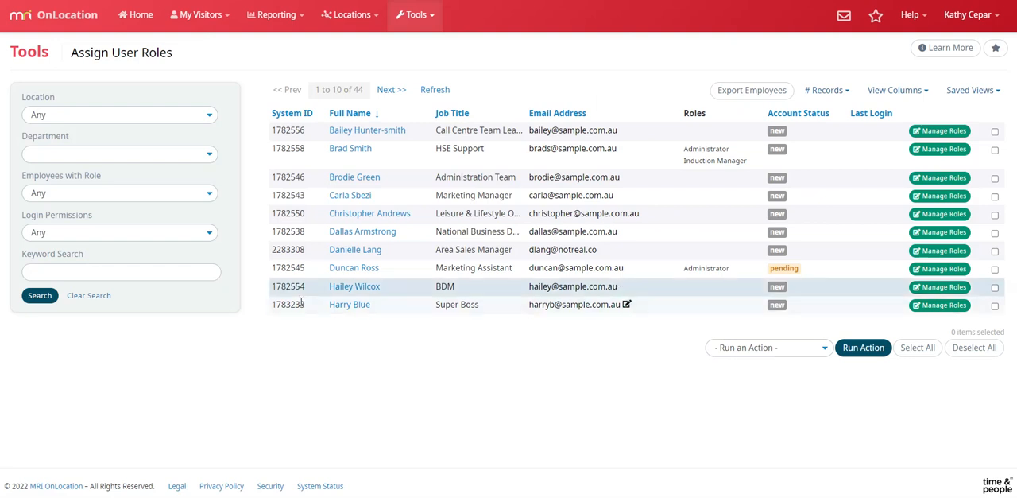
{"action": "left_click", "coordinate": [840, 92]}
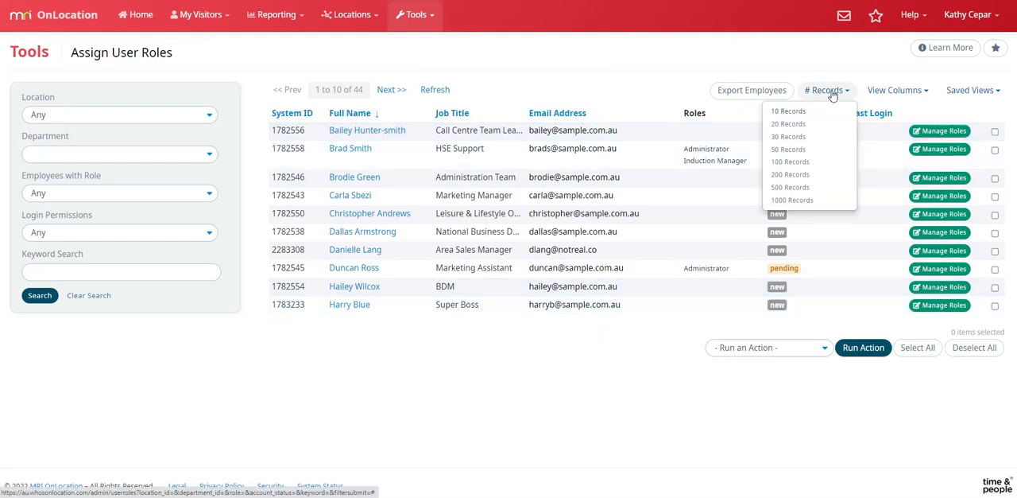
{"action": "left_click", "coordinate": [790, 163]}
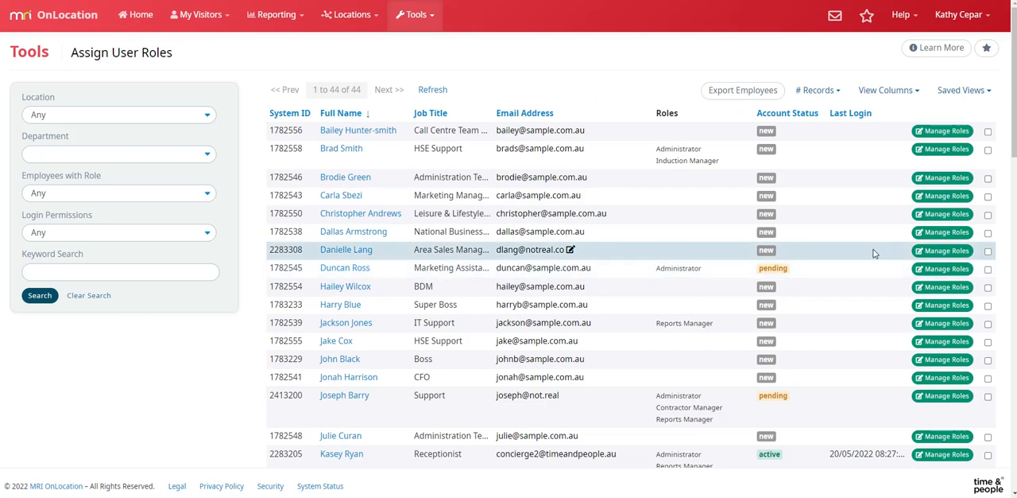
Look through the full employee list, reviewing each employee's assigned roles, account status and last login
{"action": "scroll", "coordinate": [871, 251], "scroll_direction": "down", "scroll_amount": 3}
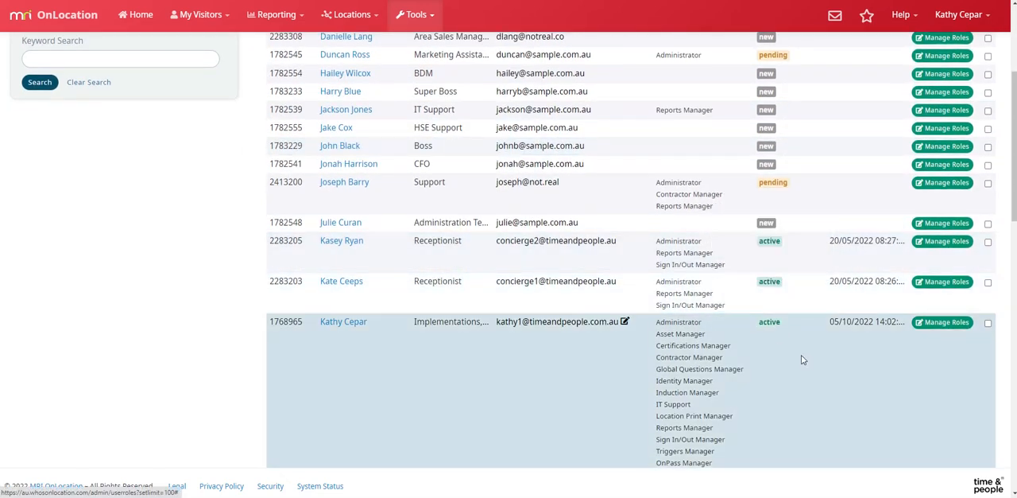
{"action": "scroll", "coordinate": [801, 359], "scroll_direction": "down", "scroll_amount": 2}
{"action": "scroll", "coordinate": [795, 373], "scroll_direction": "down", "scroll_amount": 1}
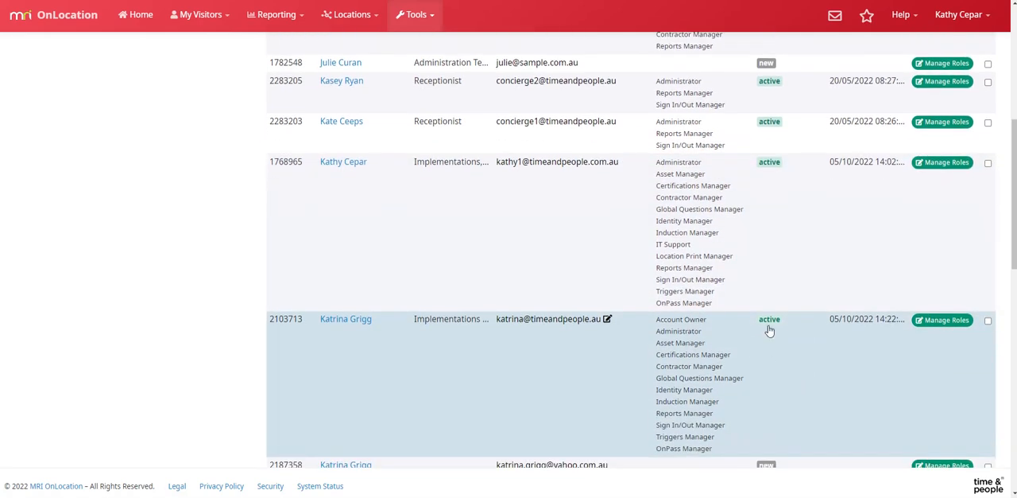
{"action": "scroll", "coordinate": [790, 350], "scroll_direction": "down", "scroll_amount": 3}
{"action": "scroll", "coordinate": [792, 352], "scroll_direction": "down", "scroll_amount": 2}
{"action": "scroll", "coordinate": [801, 347], "scroll_direction": "down", "scroll_amount": 7}
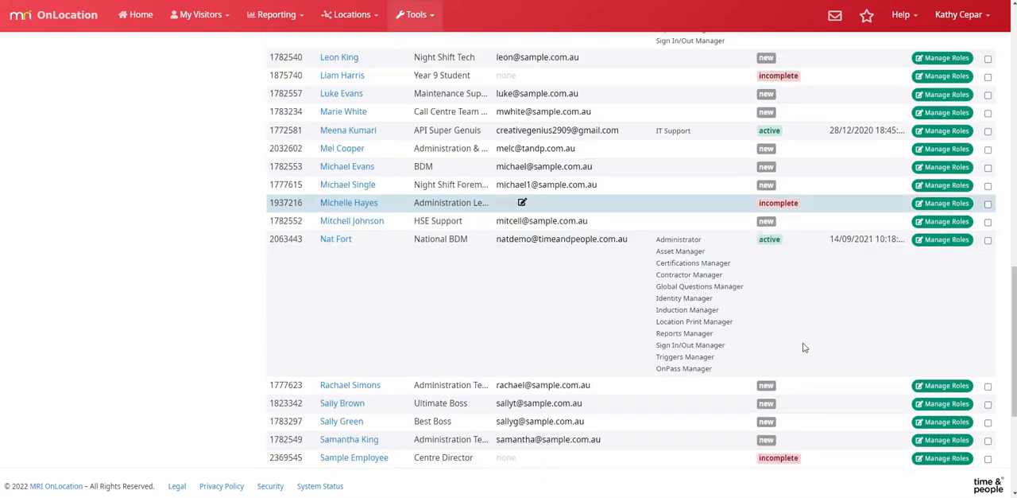
{"action": "scroll", "coordinate": [803, 347], "scroll_direction": "up", "scroll_amount": 5}
{"action": "scroll", "coordinate": [804, 346], "scroll_direction": "up", "scroll_amount": 13}
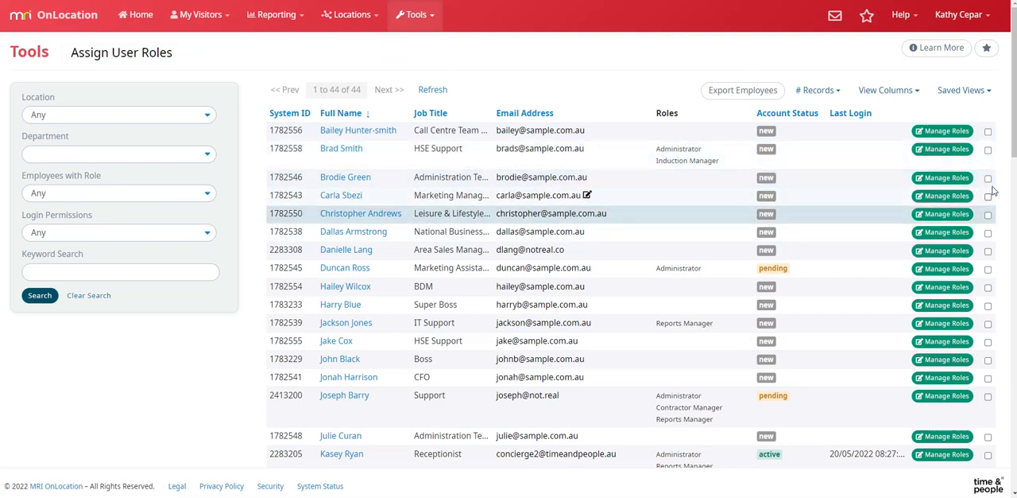
Show the bulk actions that can be run on selected employees at the end of the employee list
{"action": "scroll", "coordinate": [863, 277], "scroll_direction": "down", "scroll_amount": 8}
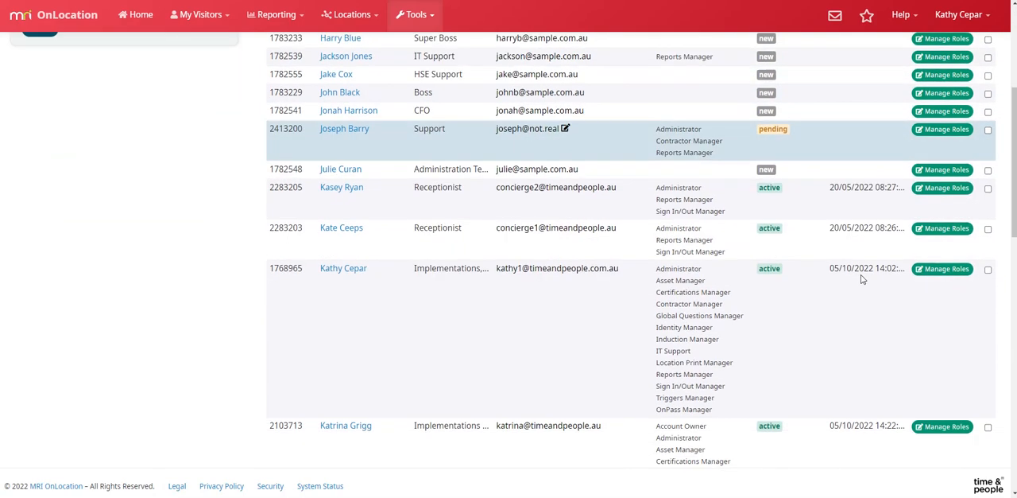
{"action": "scroll", "coordinate": [864, 279], "scroll_direction": "down", "scroll_amount": 10}
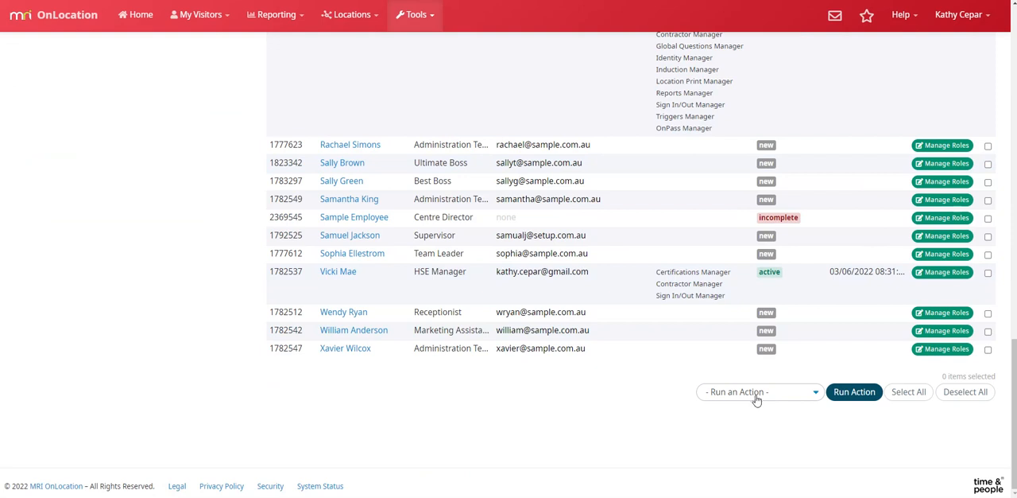
{"action": "left_click", "coordinate": [758, 392]}
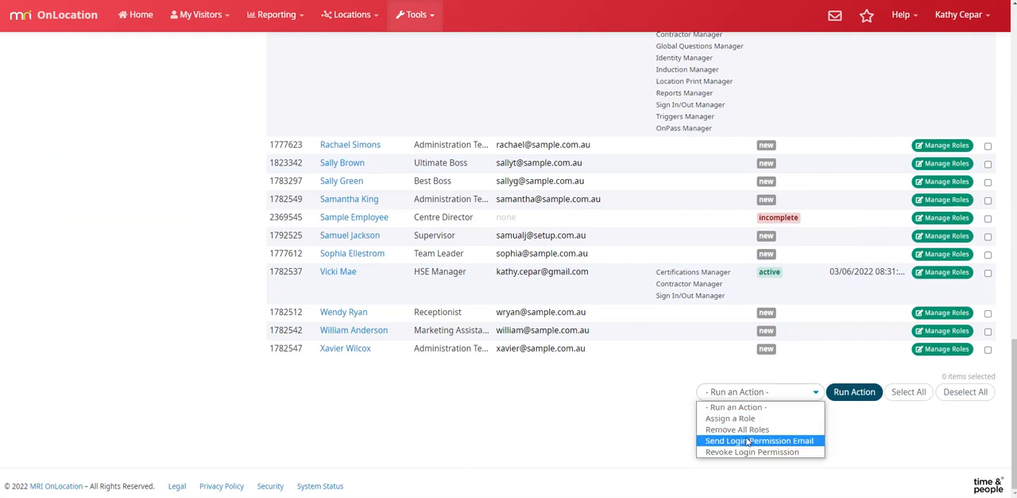